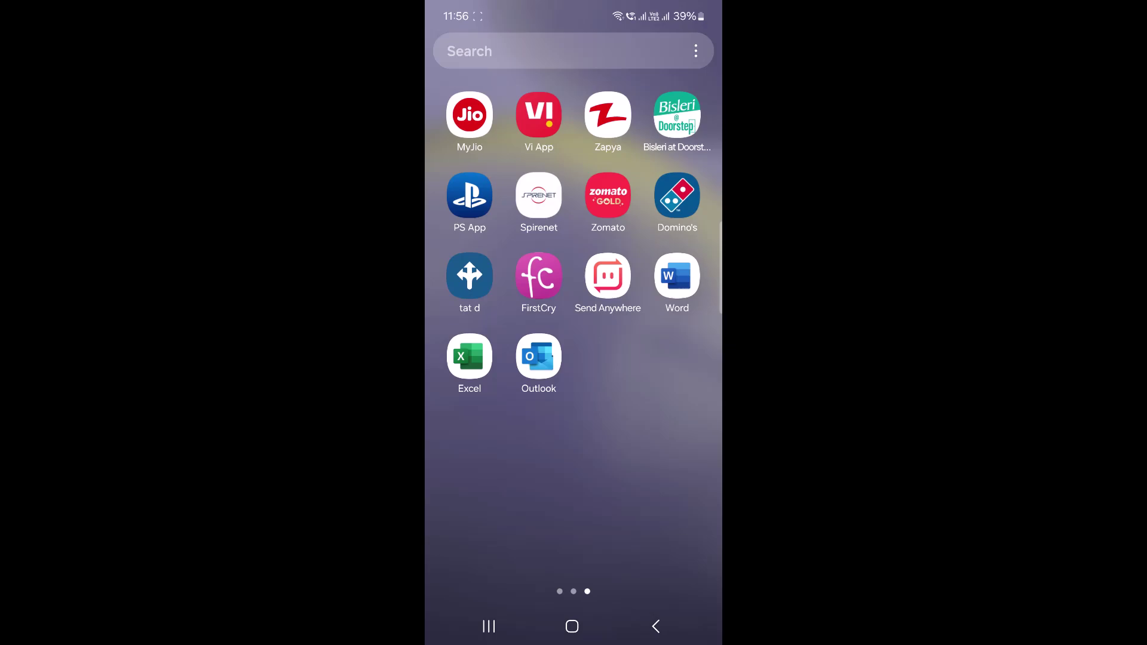
{"action": "left_click", "coordinate": [676, 276]}
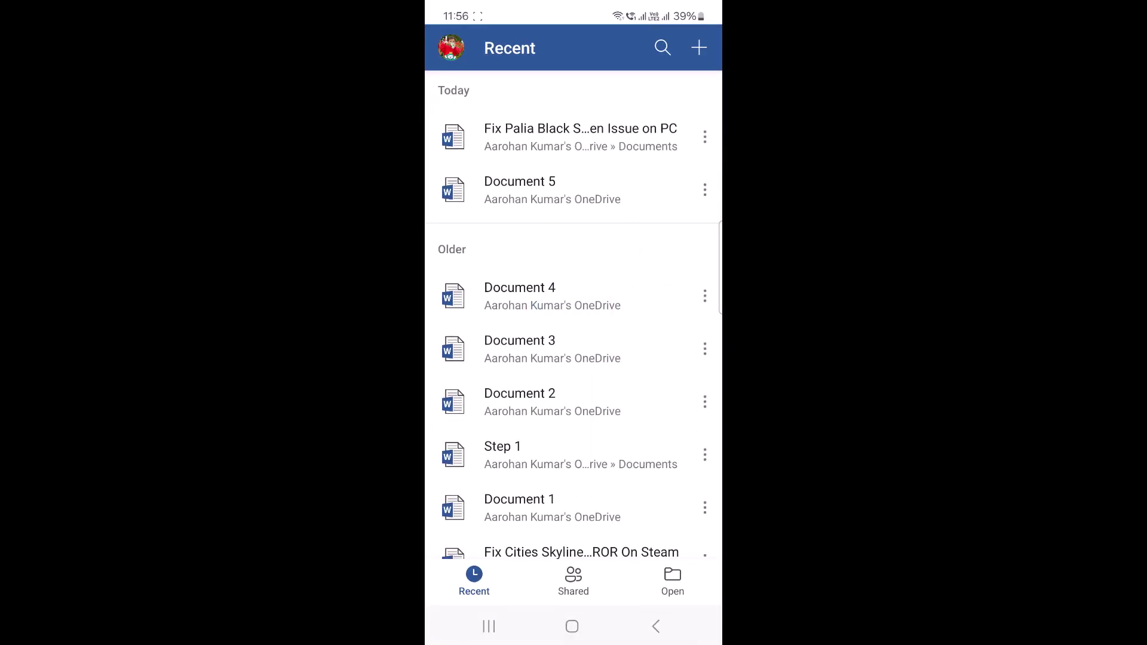
{"action": "left_click", "coordinate": [672, 581]}
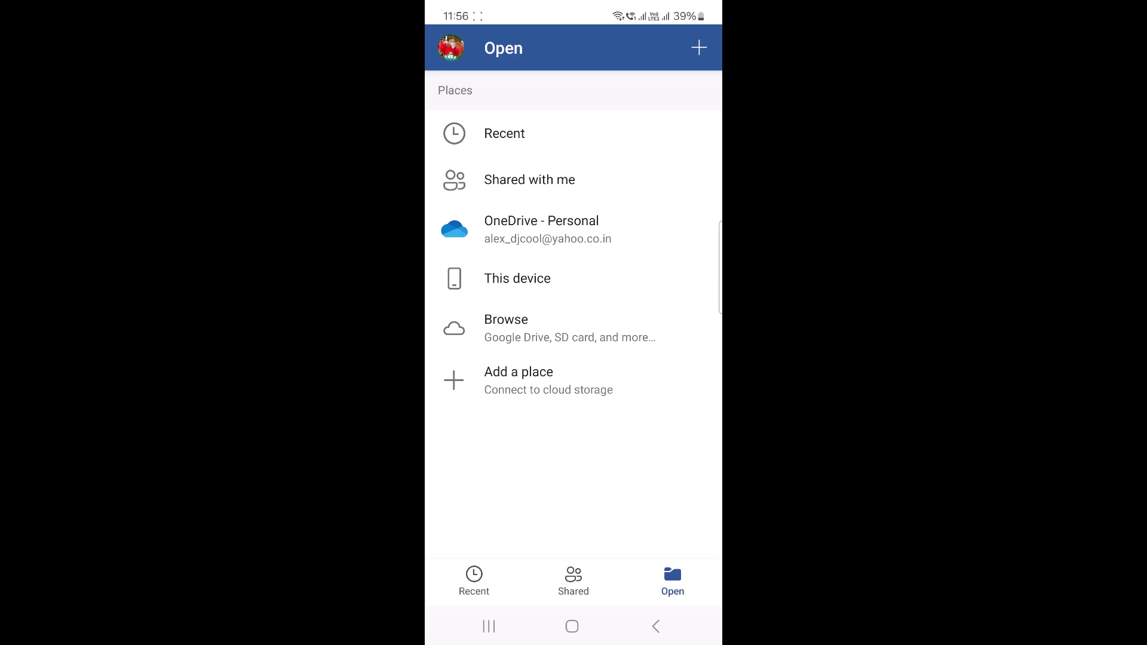
{"action": "left_click", "coordinate": [451, 48]}
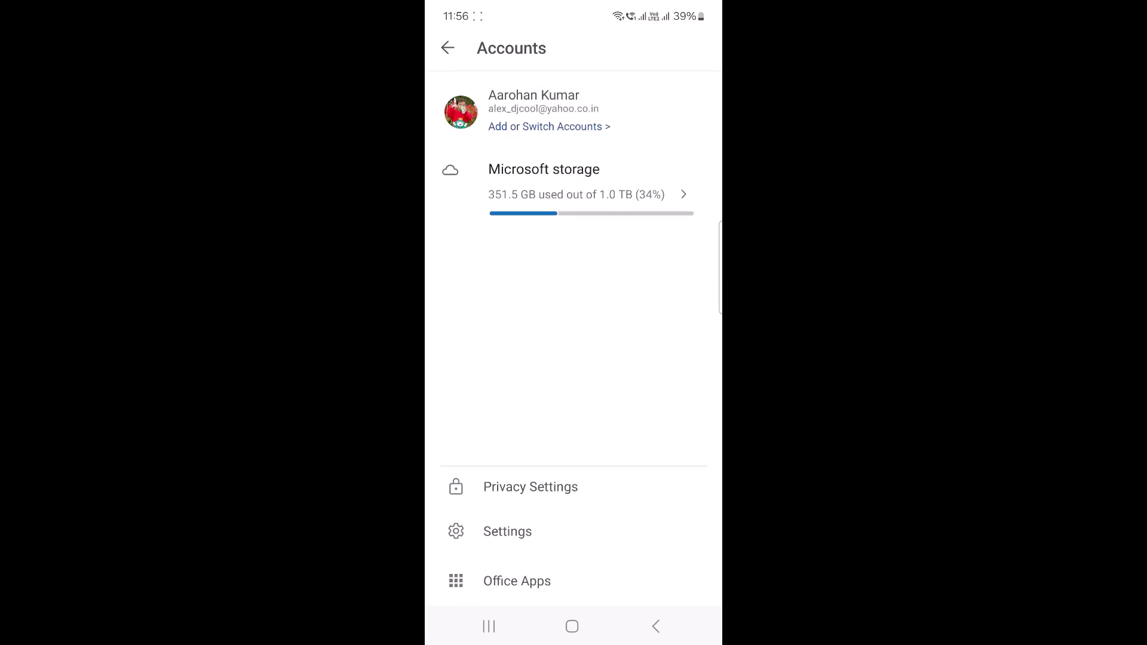
{"action": "left_click", "coordinate": [548, 126]}
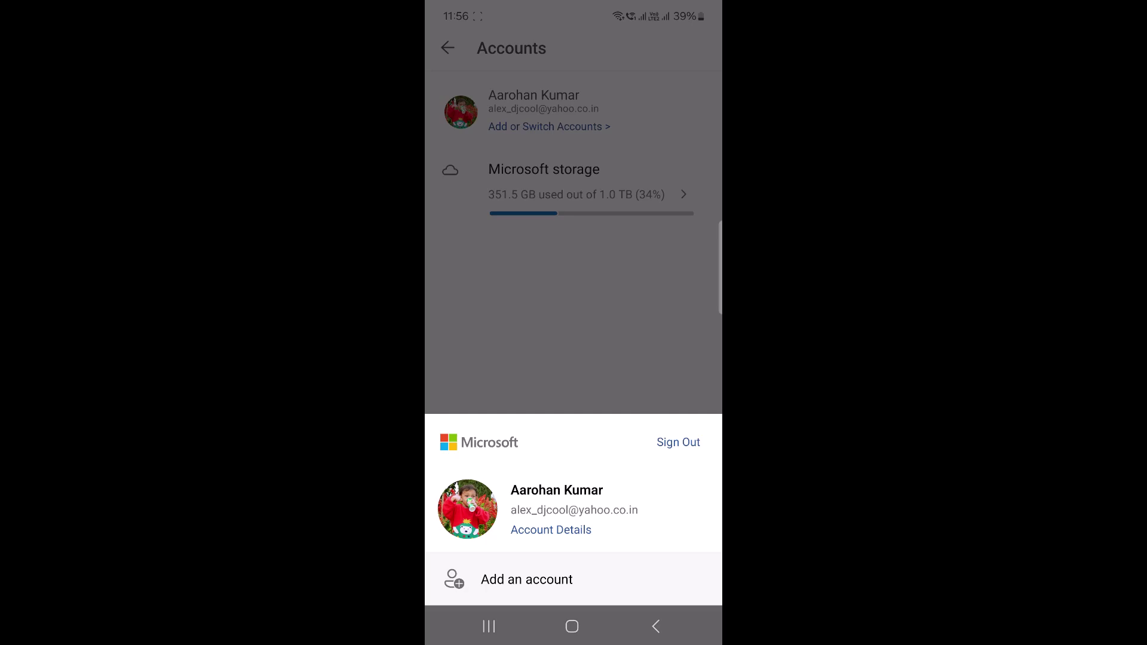
{"action": "left_click", "coordinate": [678, 442]}
{"action": "left_click", "coordinate": [660, 377]}
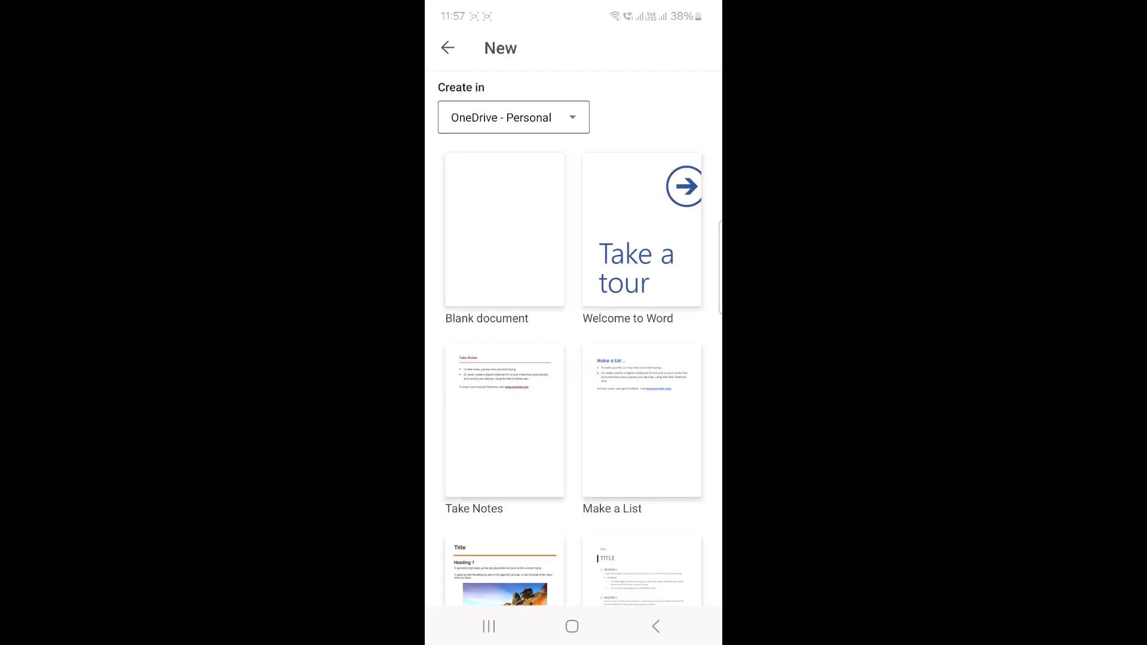
Step: Create a new document from the Blank document template
{"action": "left_click", "coordinate": [504, 250]}
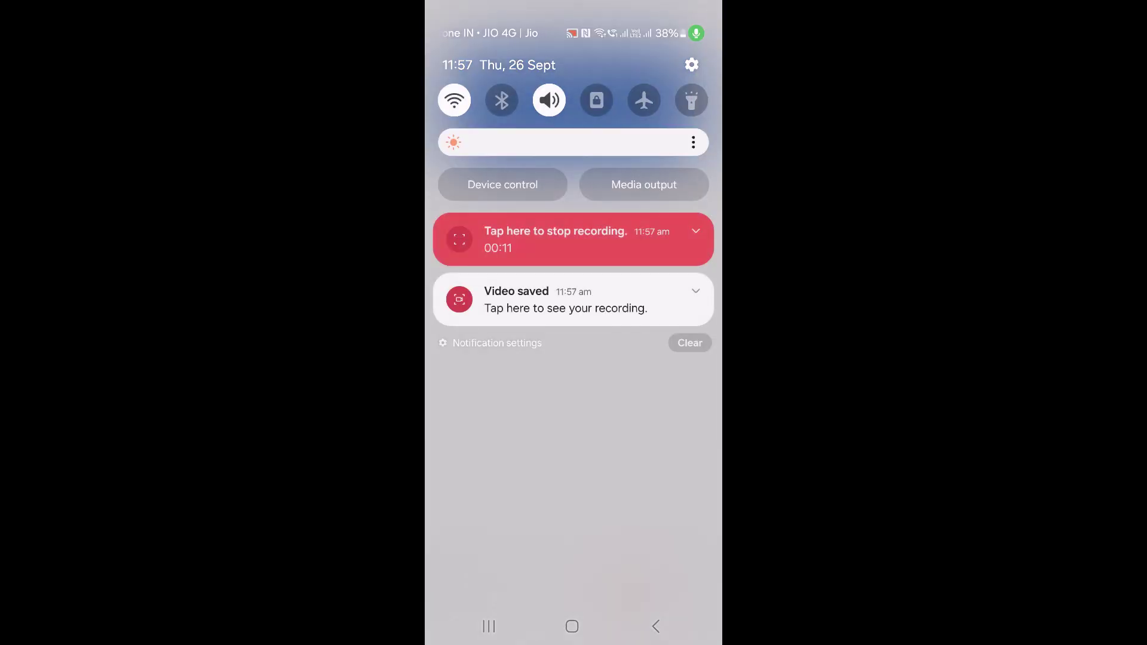
Step: Go to the installed Apps list in Android Settings and activate its search field
{"action": "left_click_drag", "start_coordinate": [625, 242], "coordinate": [625, 278]}
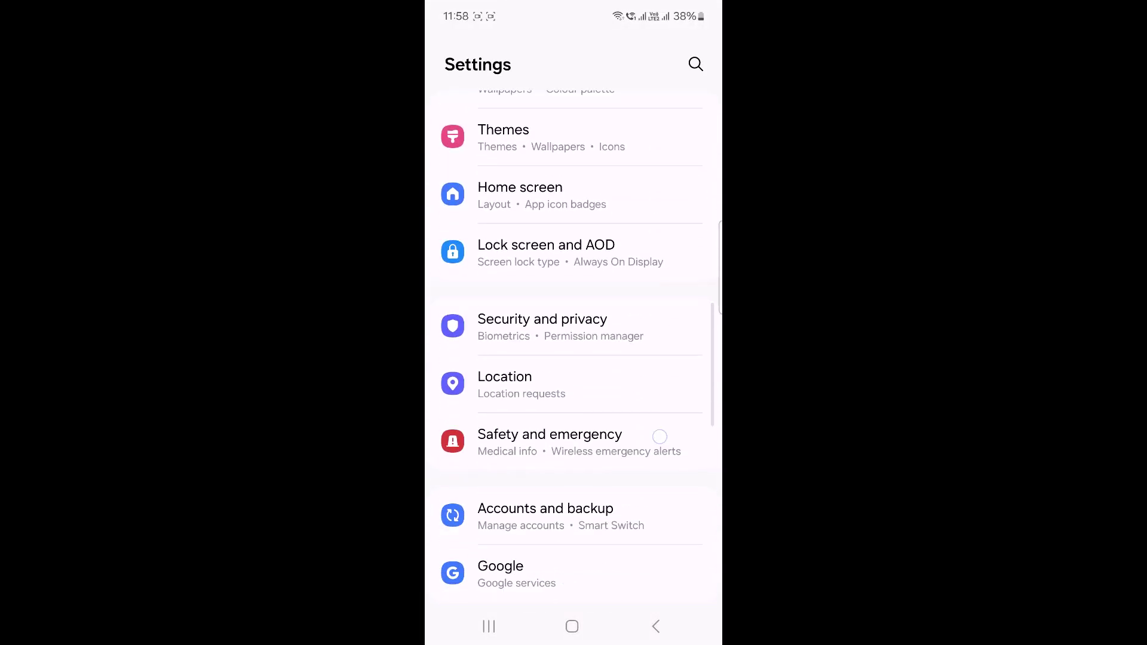
{"action": "scroll", "coordinate": [661, 436], "scroll_direction": "down", "scroll_amount": 4}
{"action": "scroll", "coordinate": [655, 431], "scroll_direction": "down", "scroll_amount": 2}
{"action": "scroll", "coordinate": [646, 418], "scroll_direction": "down", "scroll_amount": 2}
{"action": "scroll", "coordinate": [645, 417], "scroll_direction": "down", "scroll_amount": 3}
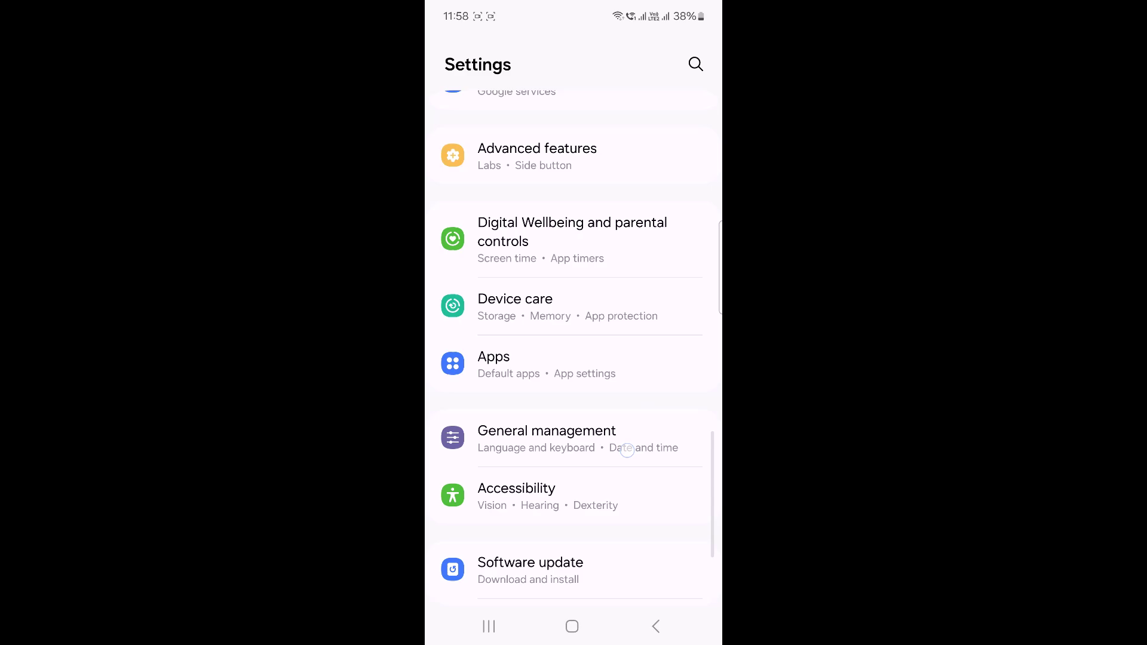
{"action": "left_click", "coordinate": [627, 363]}
{"action": "scroll", "coordinate": [663, 433], "scroll_direction": "down", "scroll_amount": 4}
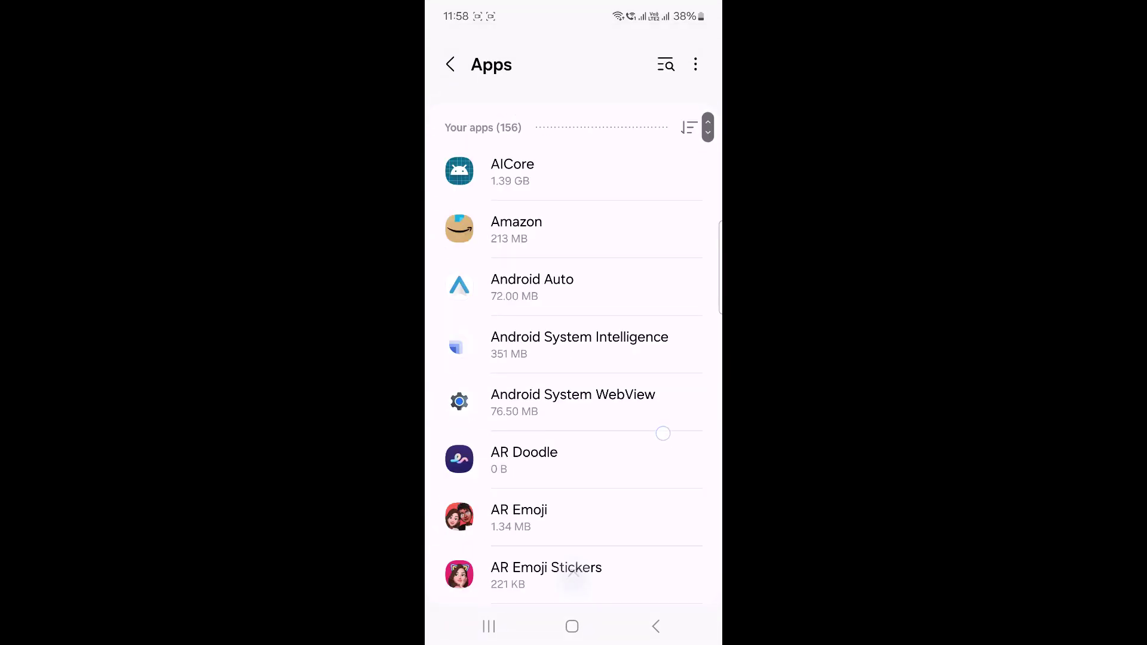
{"action": "scroll", "coordinate": [671, 604], "scroll_direction": "up", "scroll_amount": 3}
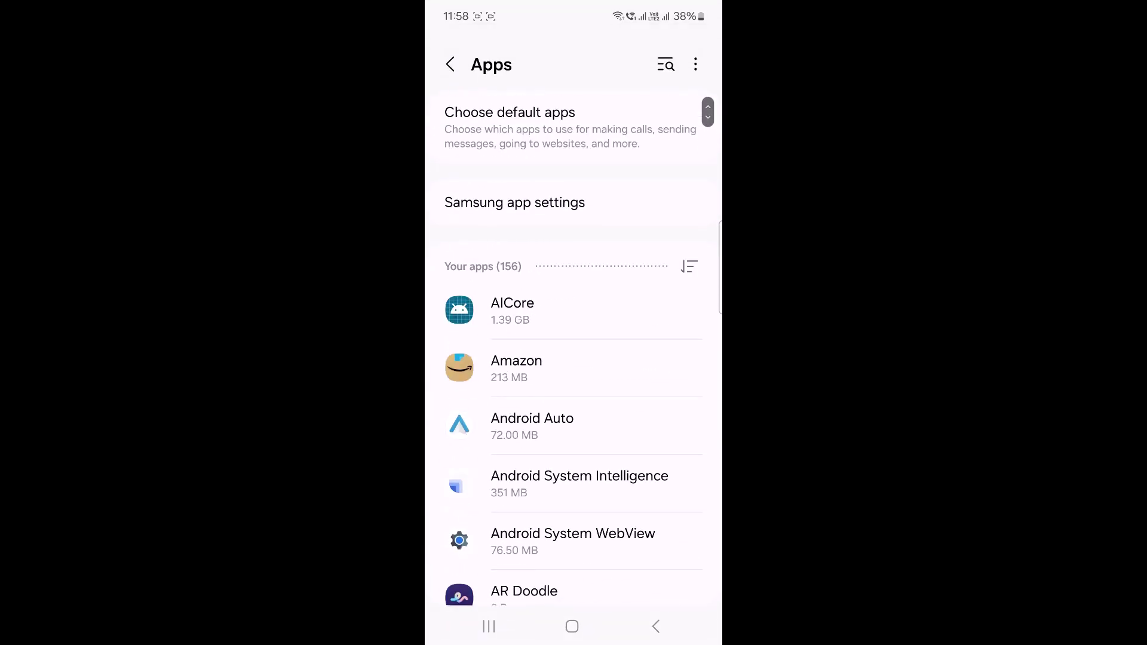
{"action": "left_click", "coordinate": [665, 64]}
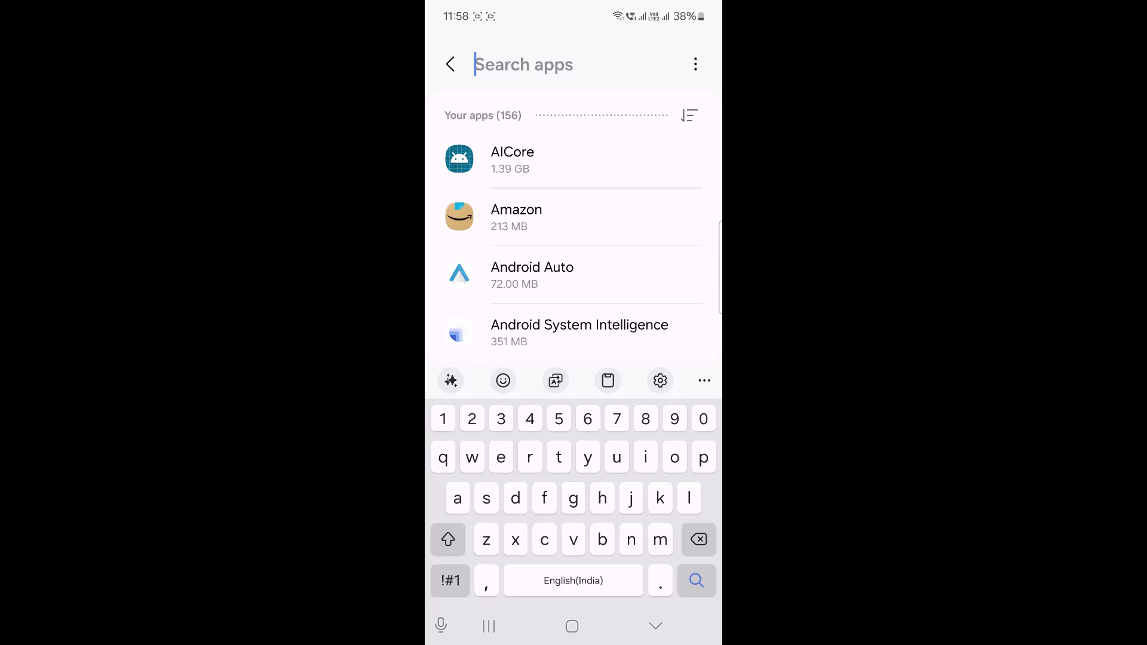
{"action": "type", "text": "word"}
Step: Clear Word's cache from 1.68 MB to 17.92 KB, then return to the app drawer
{"action": "left_click", "coordinate": [515, 226]}
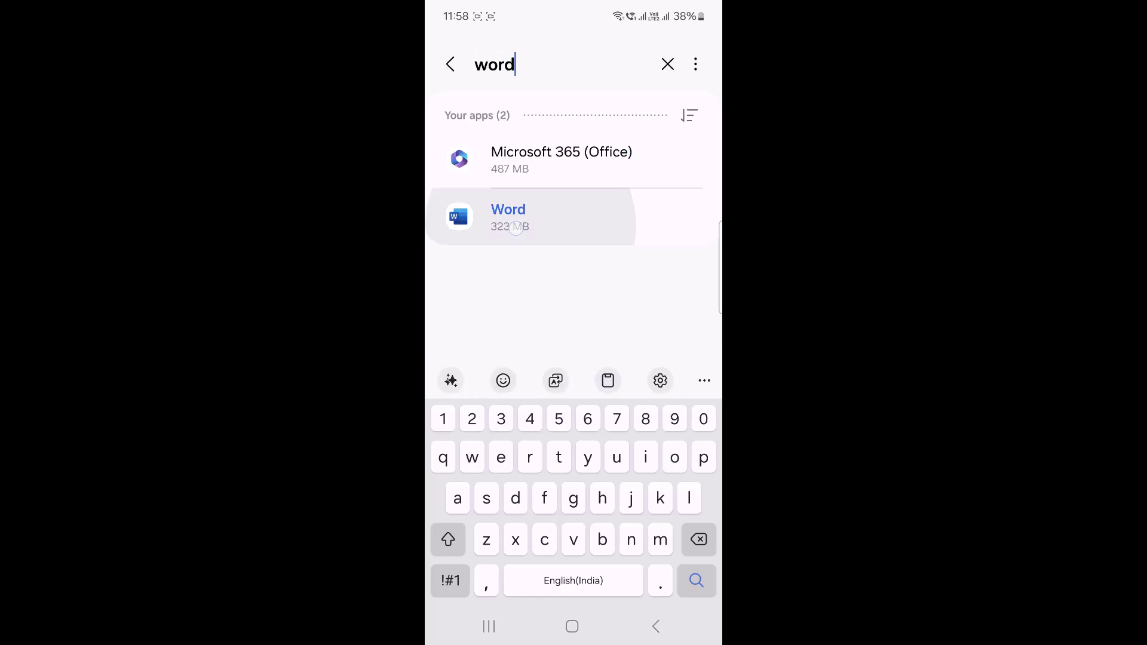
{"action": "scroll", "coordinate": [658, 451], "scroll_direction": "down", "scroll_amount": 3}
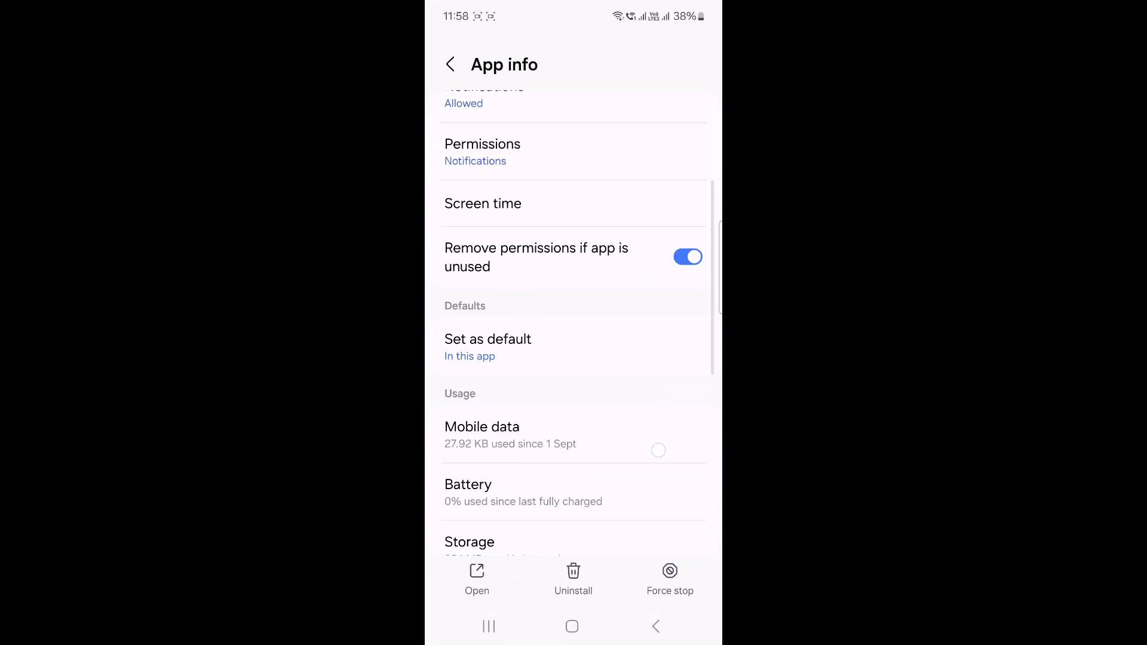
{"action": "scroll", "coordinate": [657, 449], "scroll_direction": "down", "scroll_amount": 5}
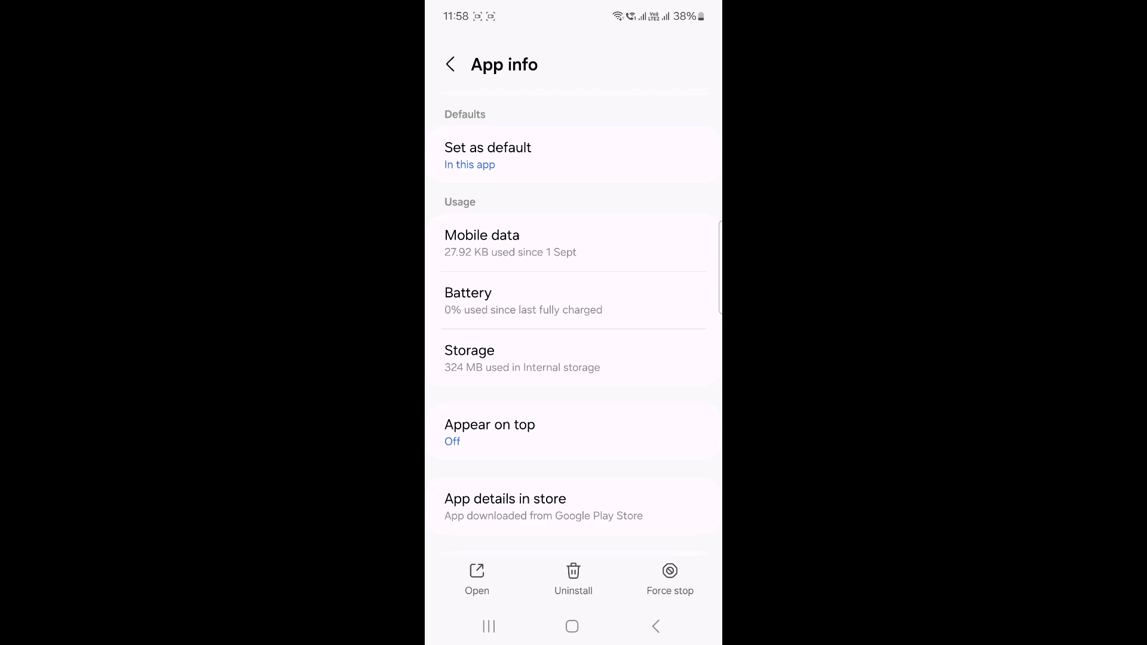
{"action": "left_click", "coordinate": [484, 358]}
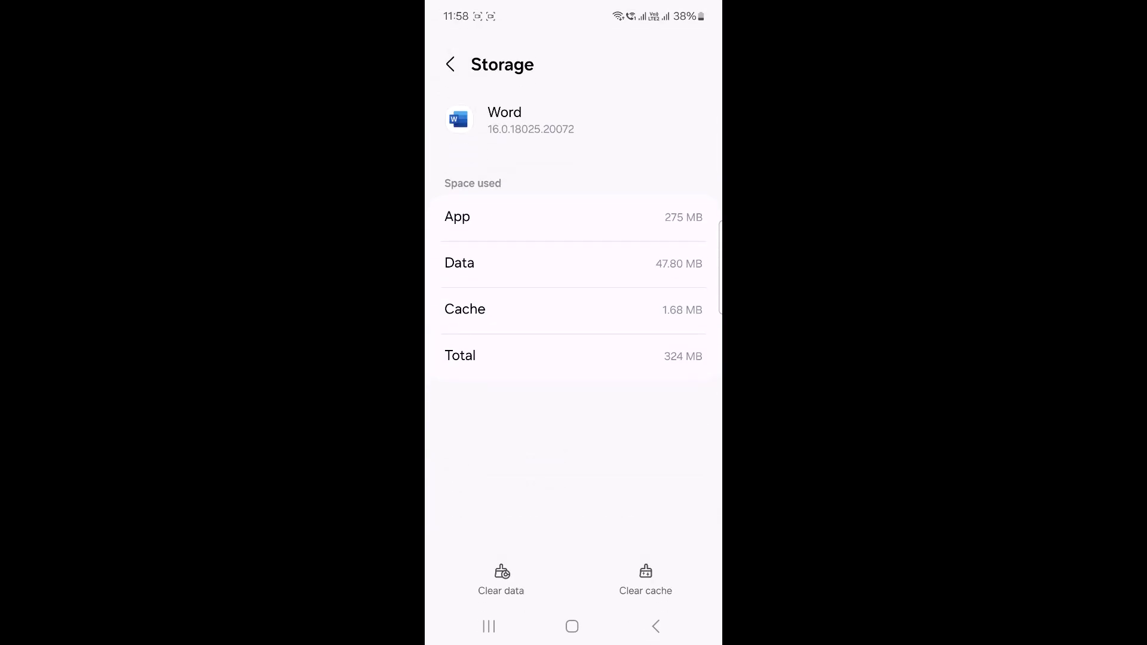
{"action": "left_click", "coordinate": [645, 581]}
{"action": "left_click", "coordinate": [571, 626]}
{"action": "left_click_drag", "start_coordinate": [573, 502], "coordinate": [573, 269]}
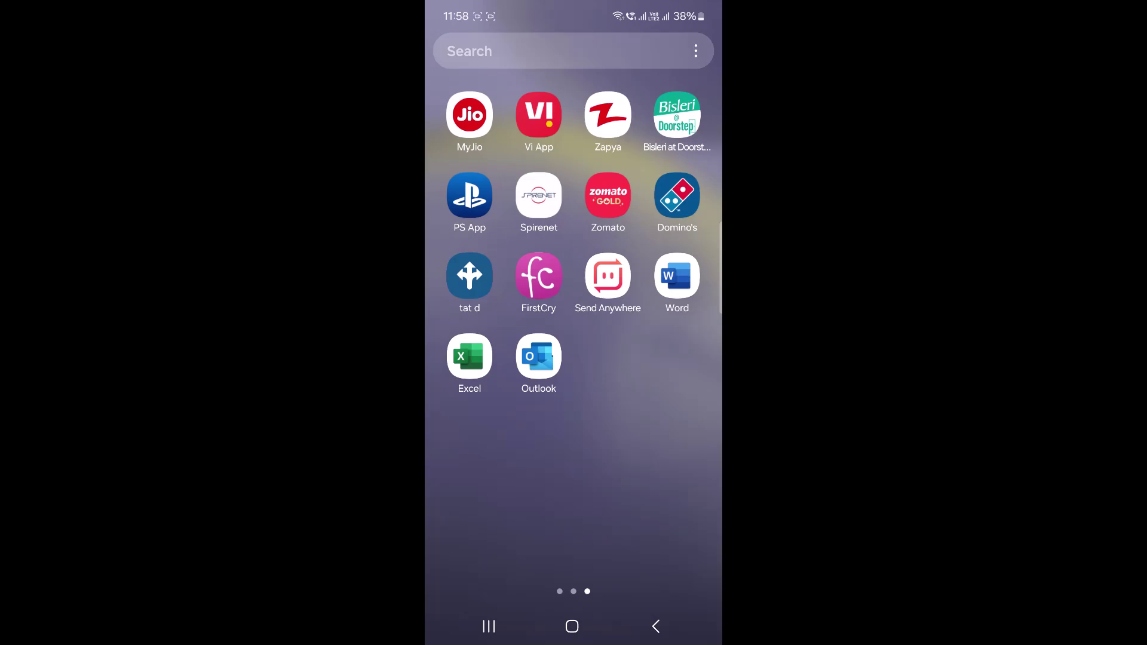
Step: Uninstall Word using its launcher icon's long-press Uninstall option
{"action": "left_click", "coordinate": [676, 276]}
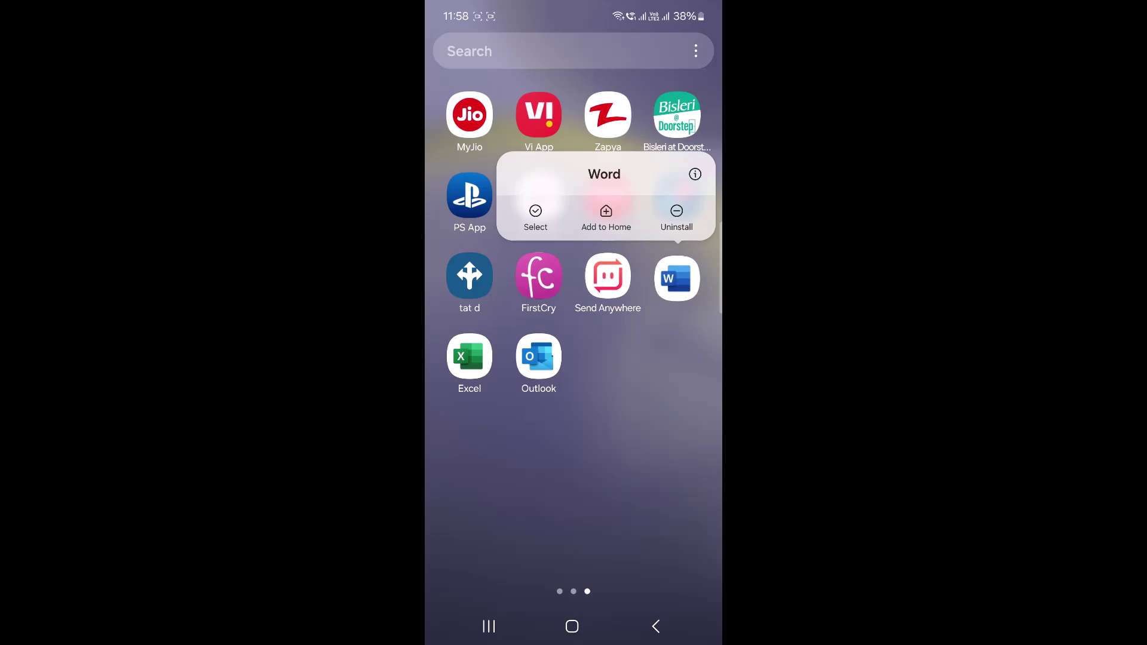
{"action": "left_click", "coordinate": [676, 218]}
{"action": "left_click", "coordinate": [639, 572]}
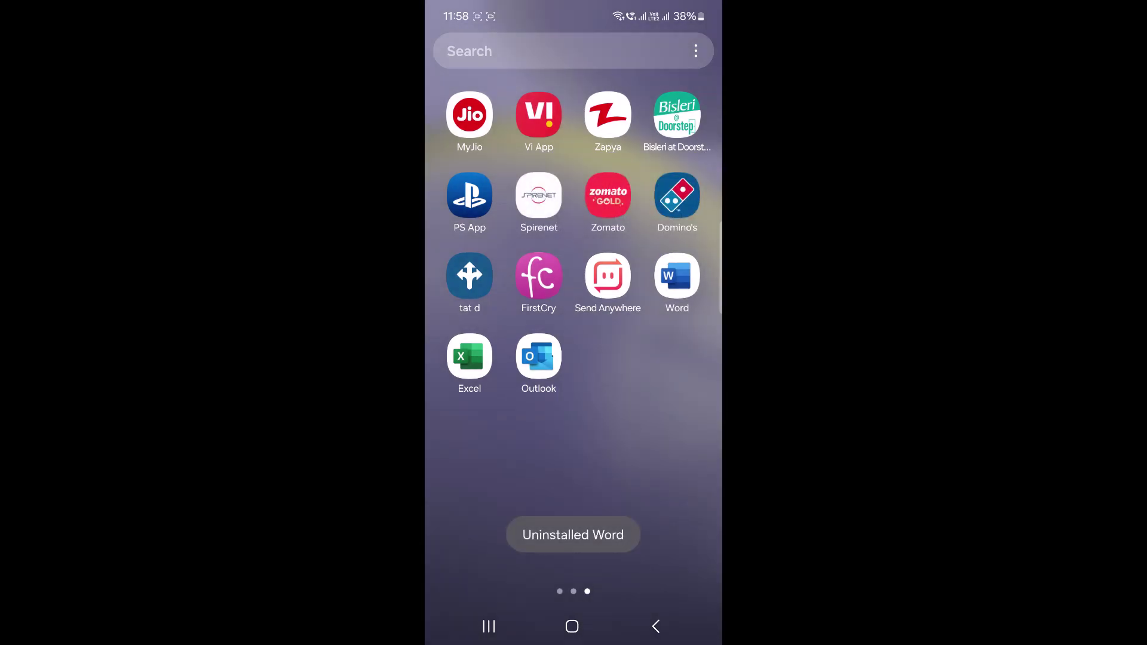
Step: Search the Play Store for 'word', install Microsoft Word and launch it
{"action": "left_click", "coordinate": [571, 626]}
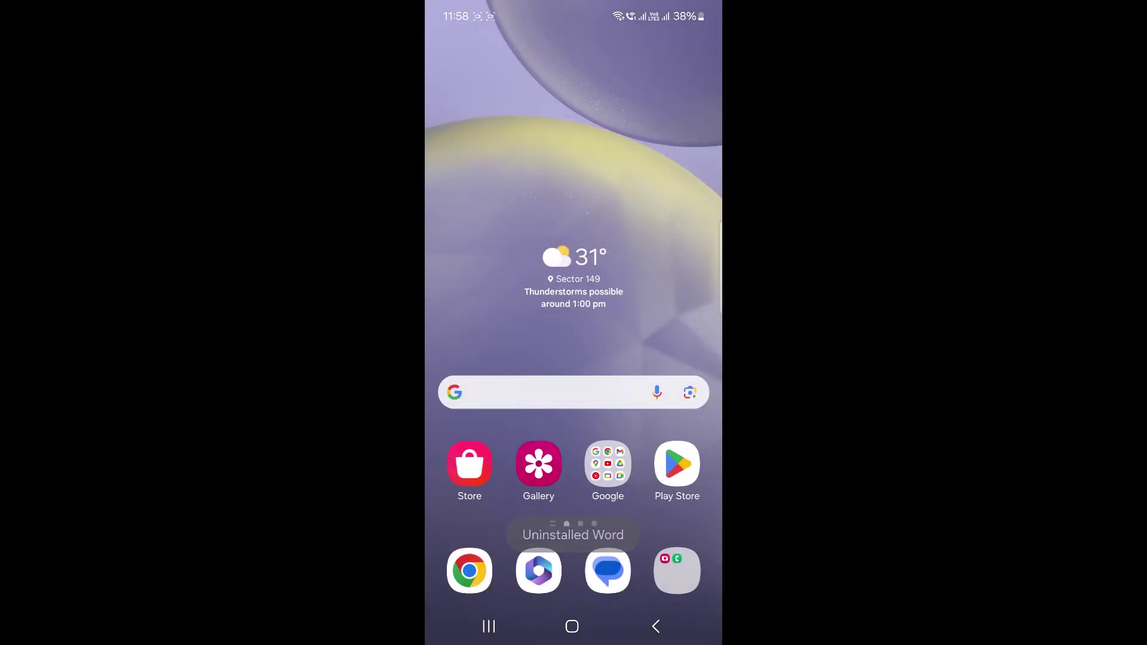
{"action": "left_click", "coordinate": [676, 464]}
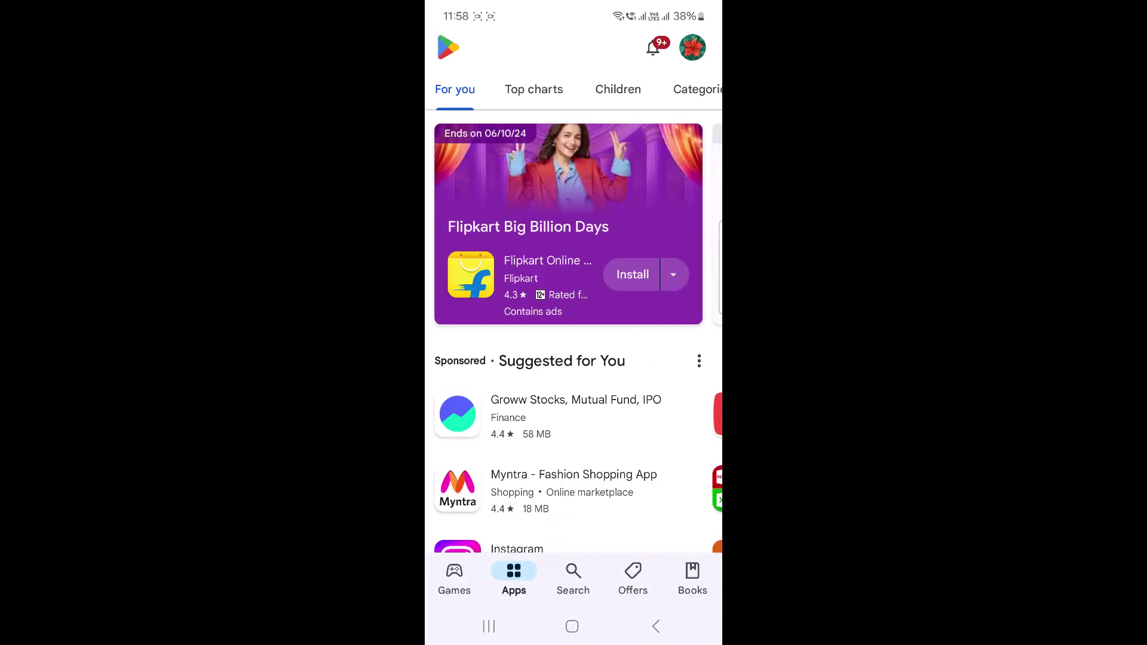
{"action": "left_click", "coordinate": [573, 578]}
{"action": "left_click", "coordinate": [551, 47]}
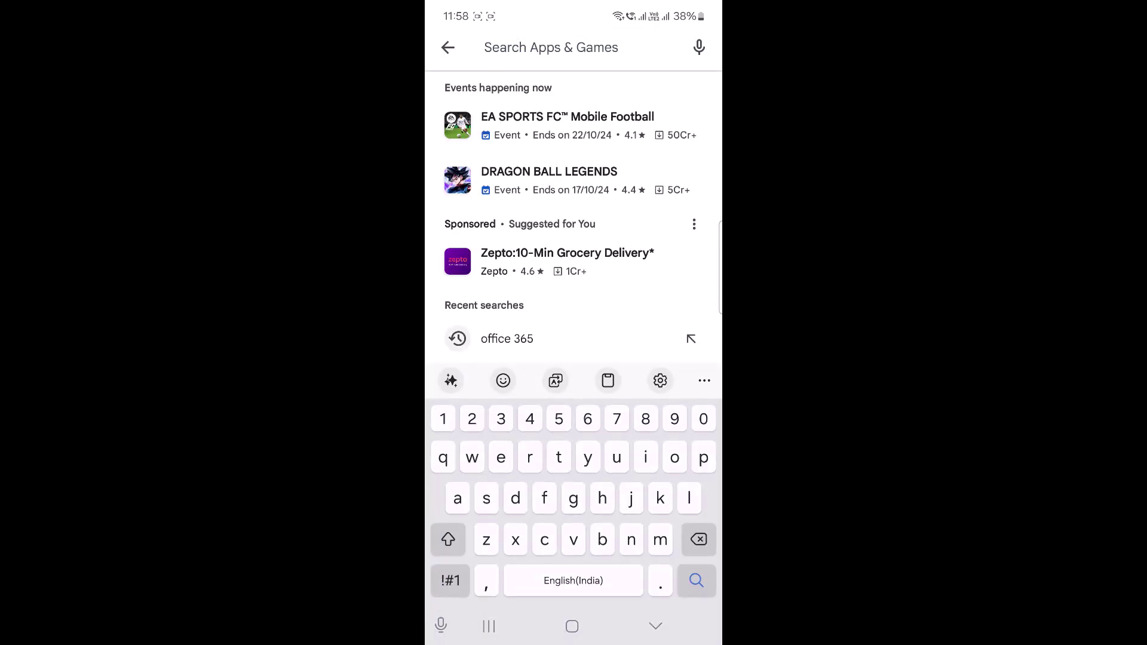
{"action": "type", "text": "word"}
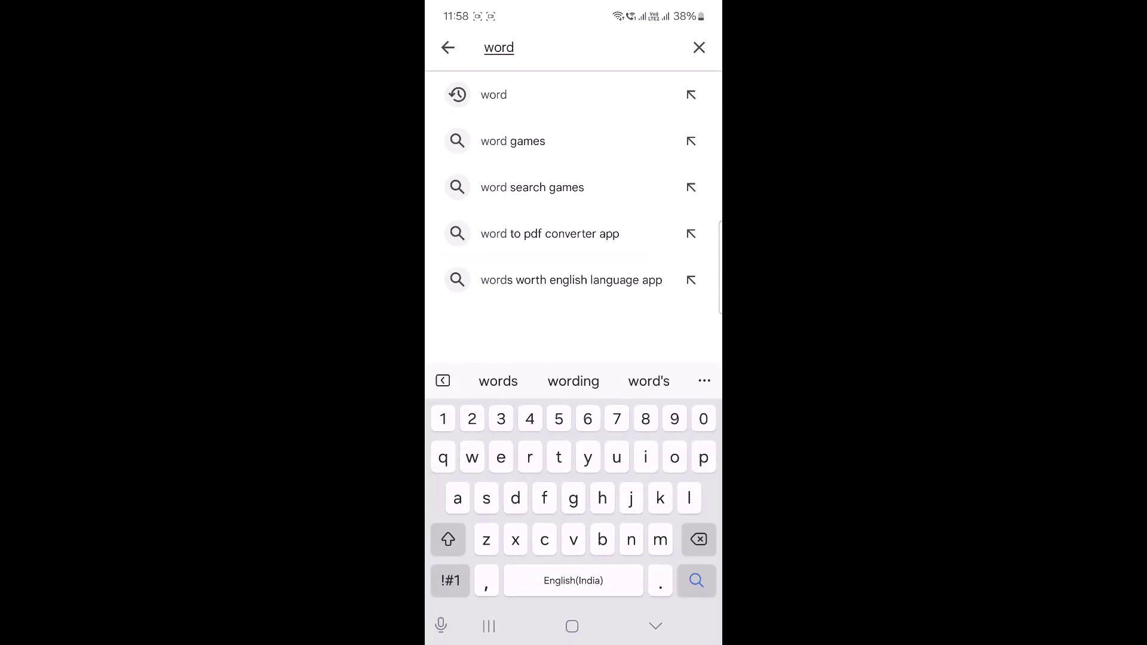
{"action": "key", "text": "Return"}
{"action": "left_click", "coordinate": [655, 257]}
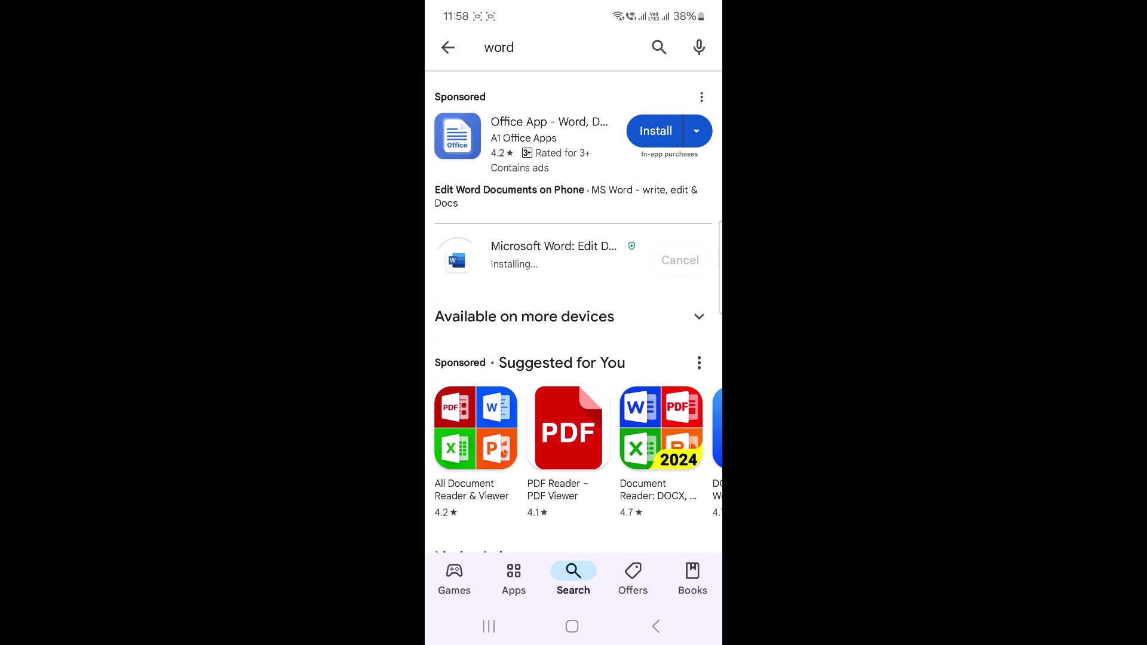
{"action": "left_click", "coordinate": [680, 260]}
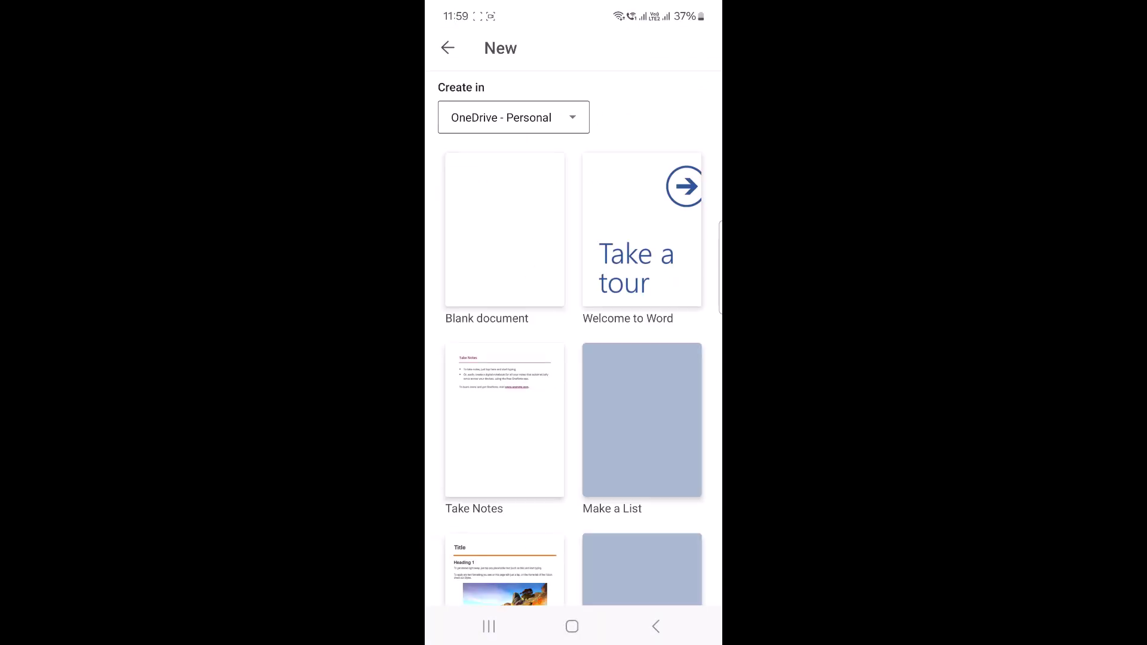
Step: Create a Blank document in the reinstalled Word and dismiss the rename tip
{"action": "left_click", "coordinate": [483, 264]}
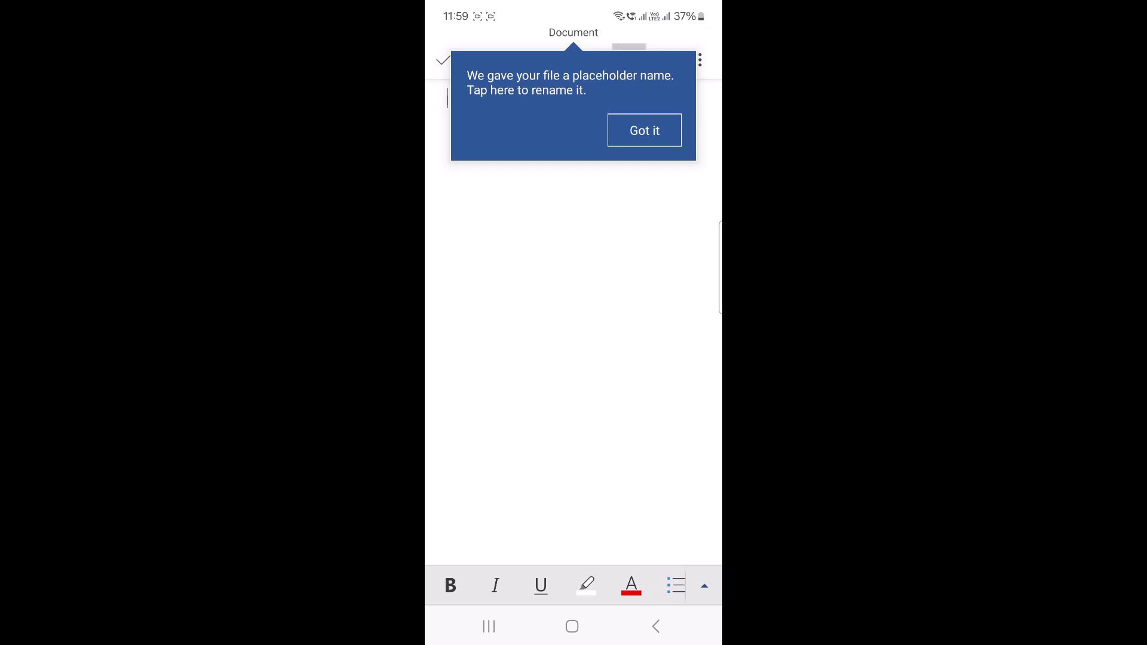
{"action": "left_click", "coordinate": [645, 130]}
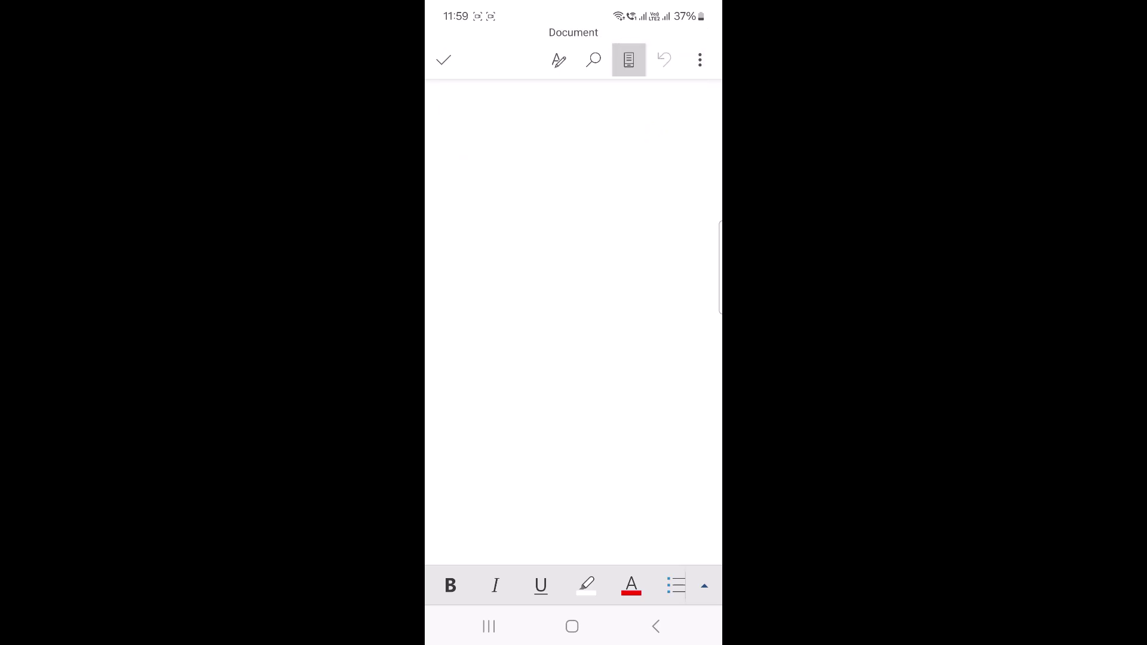